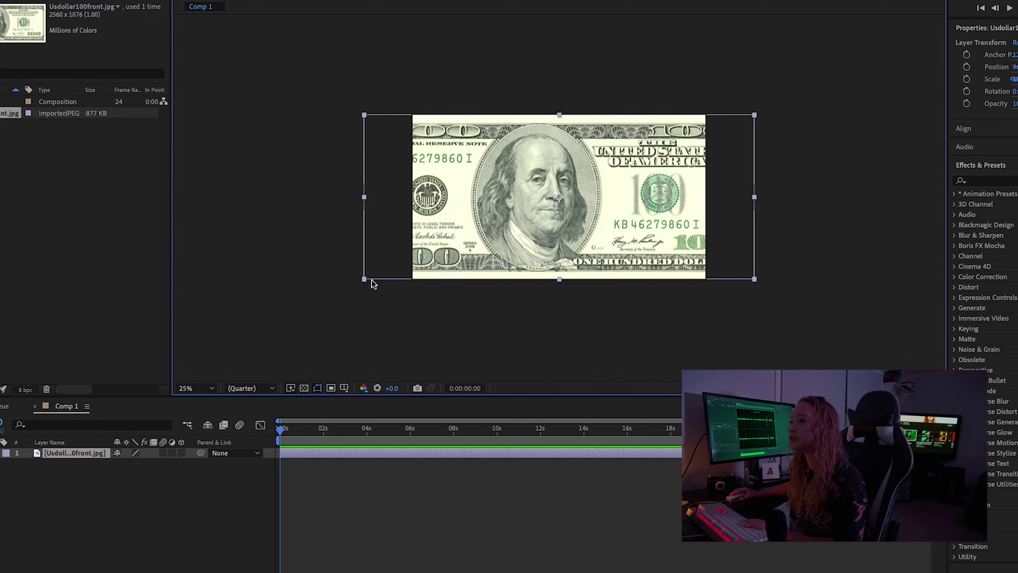
Scale the $100 bill layer down until it fits inside the 1920x1080 frame
drag(366, 280, 435, 256)
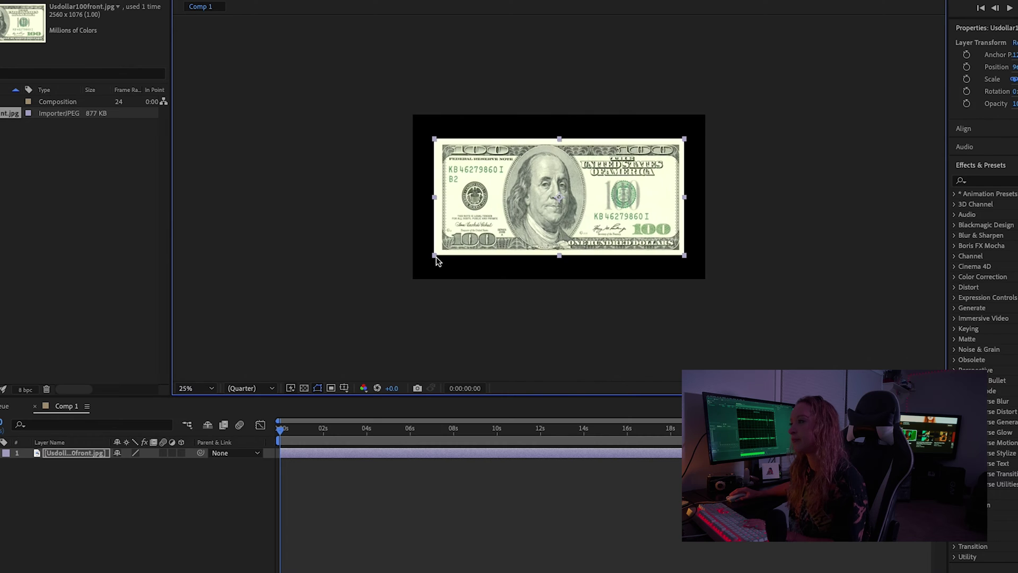
Pre-compose the bill layer and make the new composition 1080×1080
right_click(74, 452)
click(64, 486)
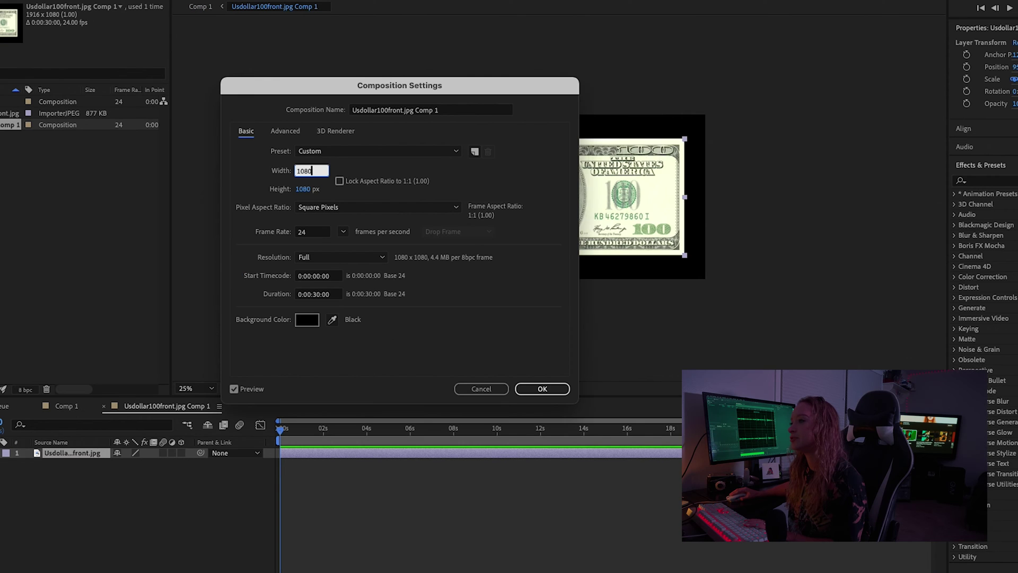
text(1080)
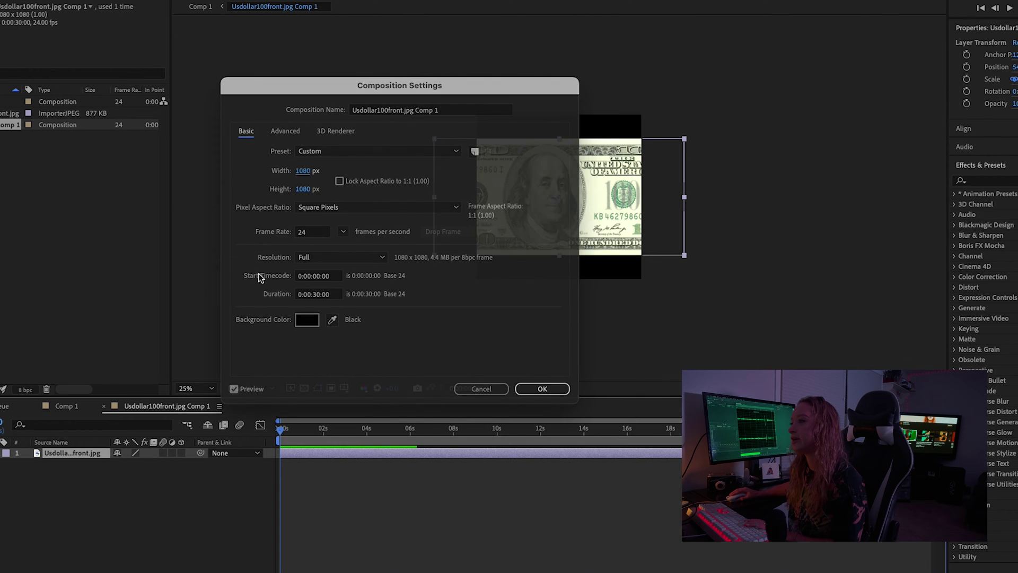
key(Return)
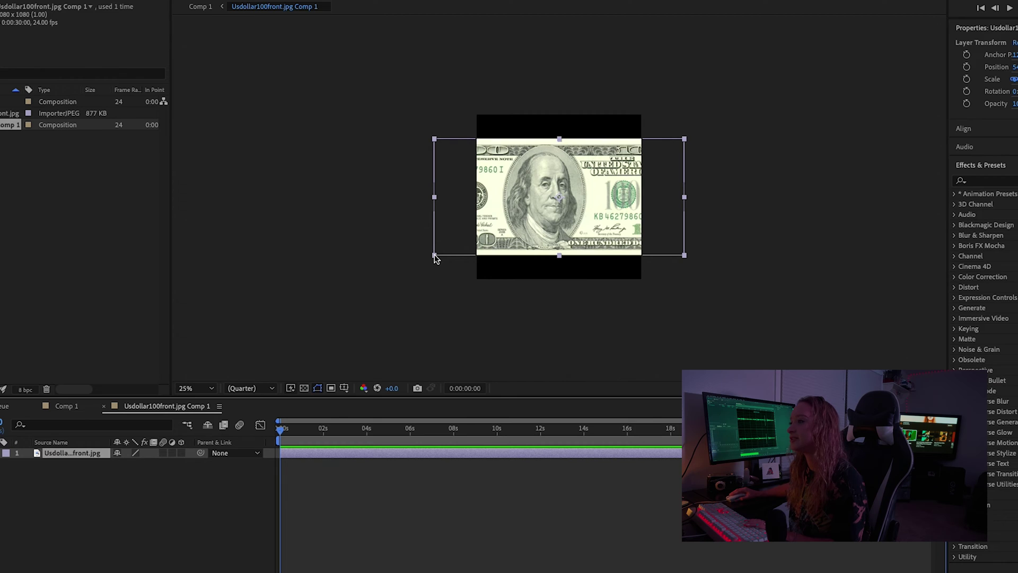
Shrink the bill in its square precomp and keyframe its rotation, spinning 0° to 128°
drag(434, 255, 484, 226)
click(48, 493)
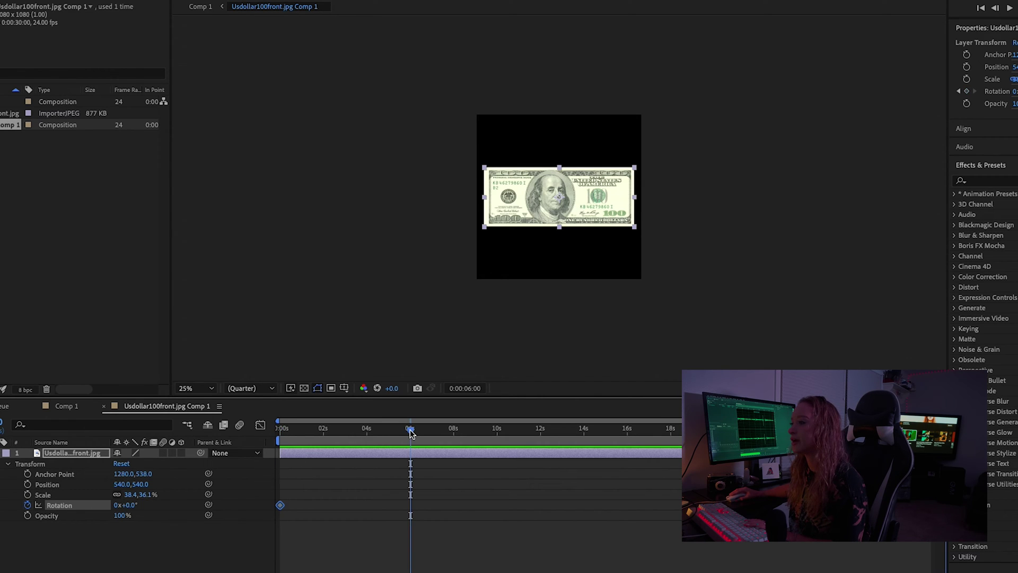
drag(133, 508, 233, 498)
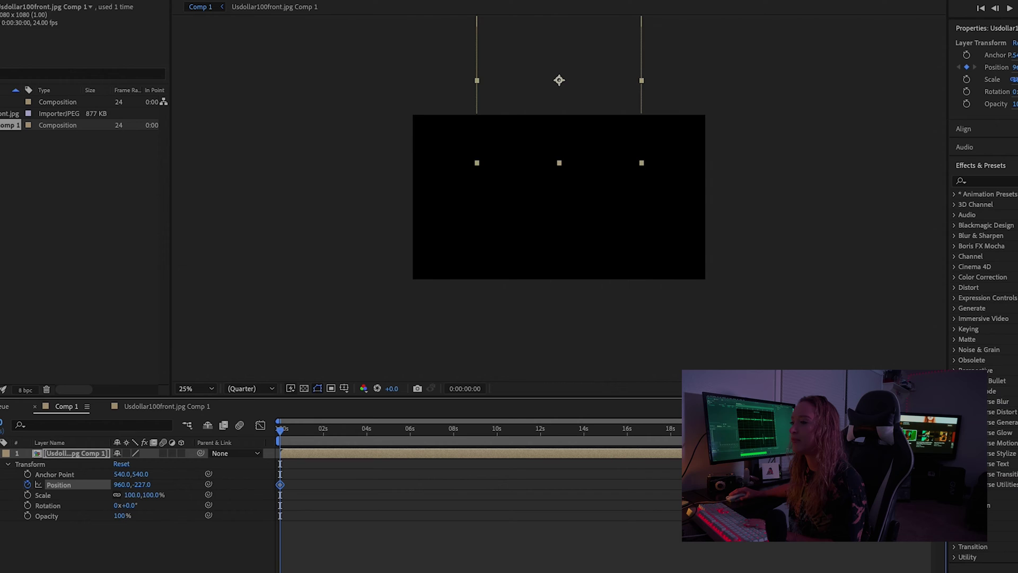
Animate the bill's Position from 960,-280 above the frame to 960,1134.8 below it, then preview
click(496, 430)
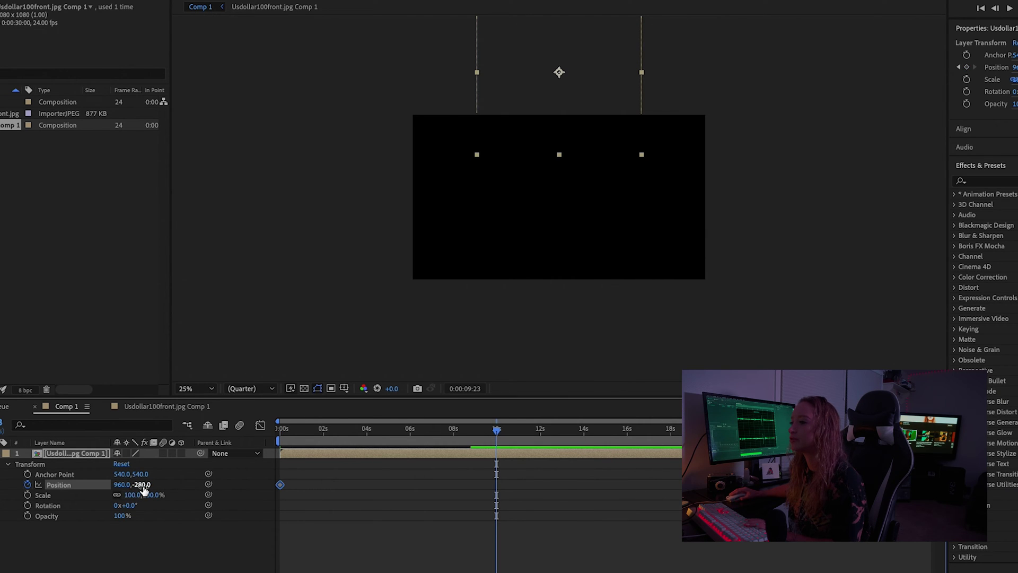
drag(163, 484, 782, 485)
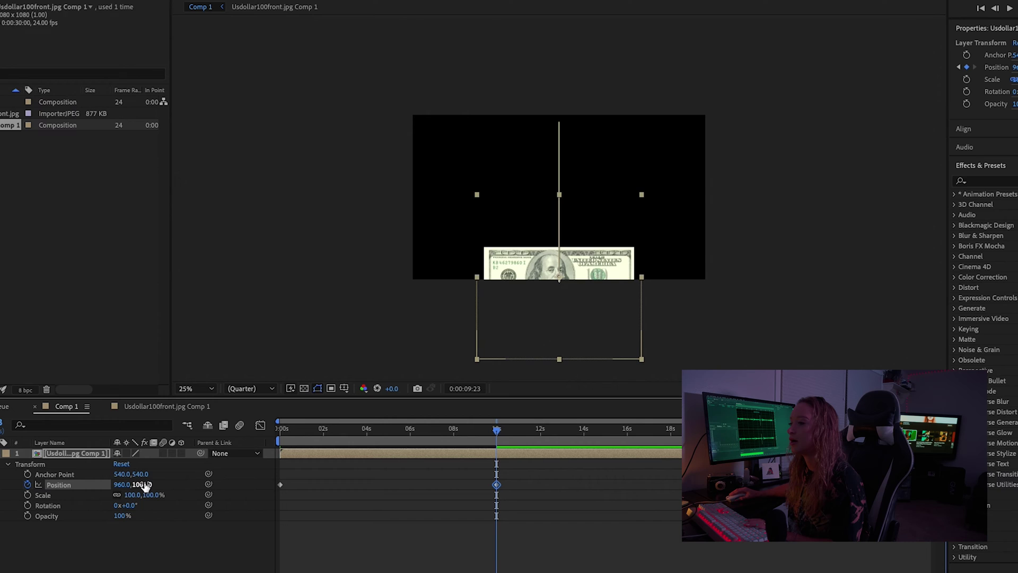
drag(148, 485, 315, 477)
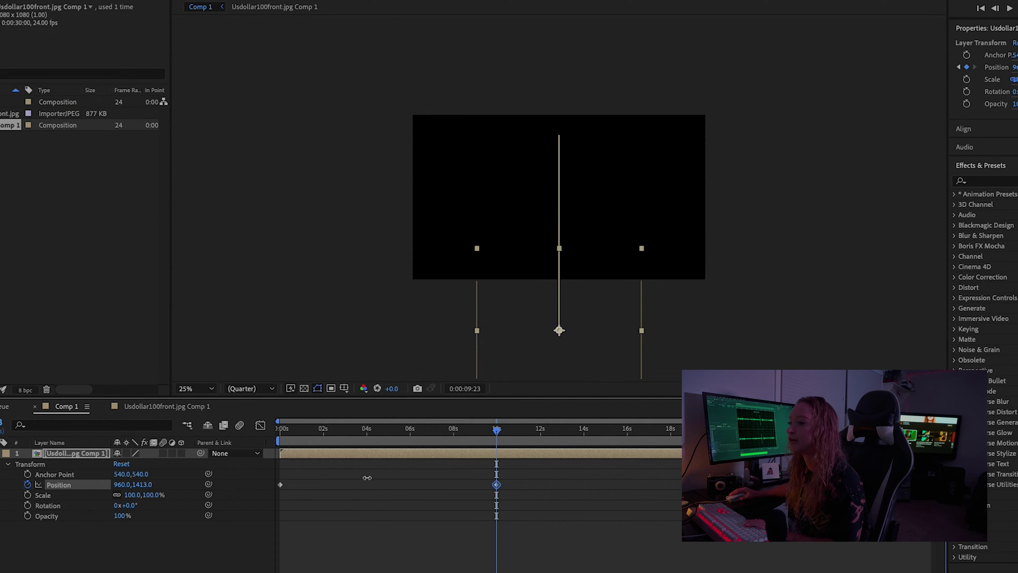
drag(496, 485, 673, 484)
key(space)
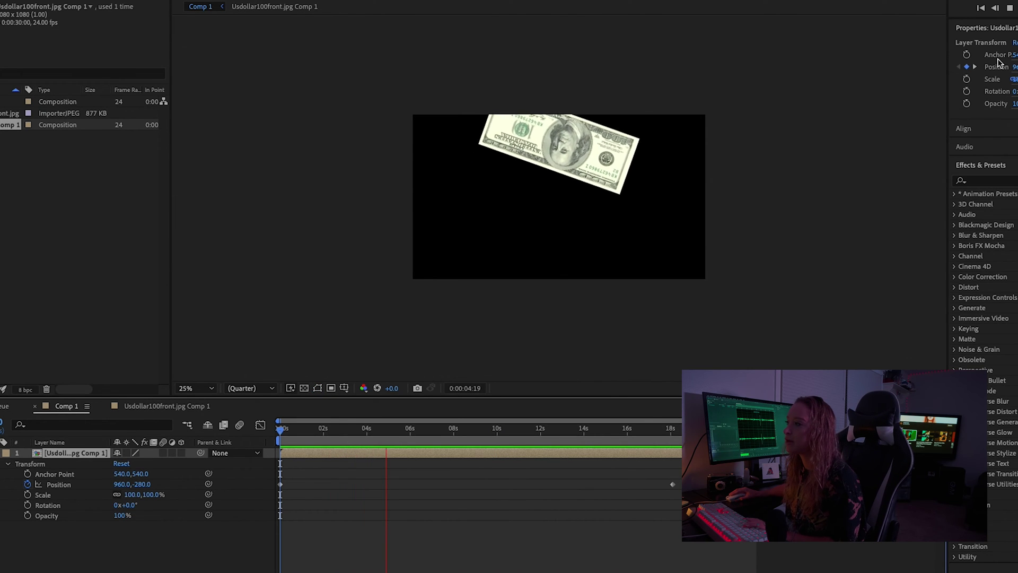
Apply CC Cylinder, found by searching 'cyl', to the falling bill layer
click(985, 181)
text(cyl)
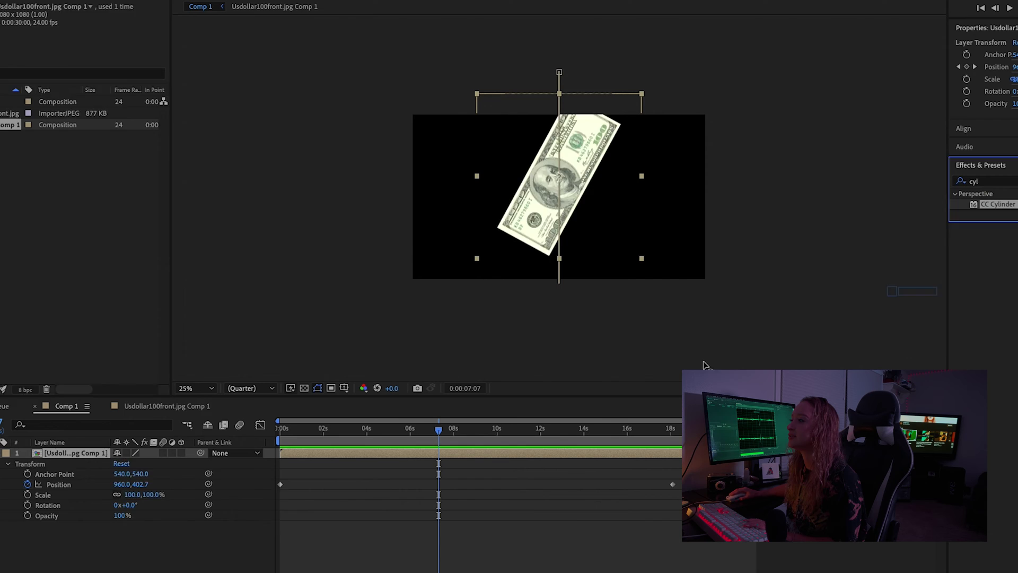
drag(705, 365, 638, 376)
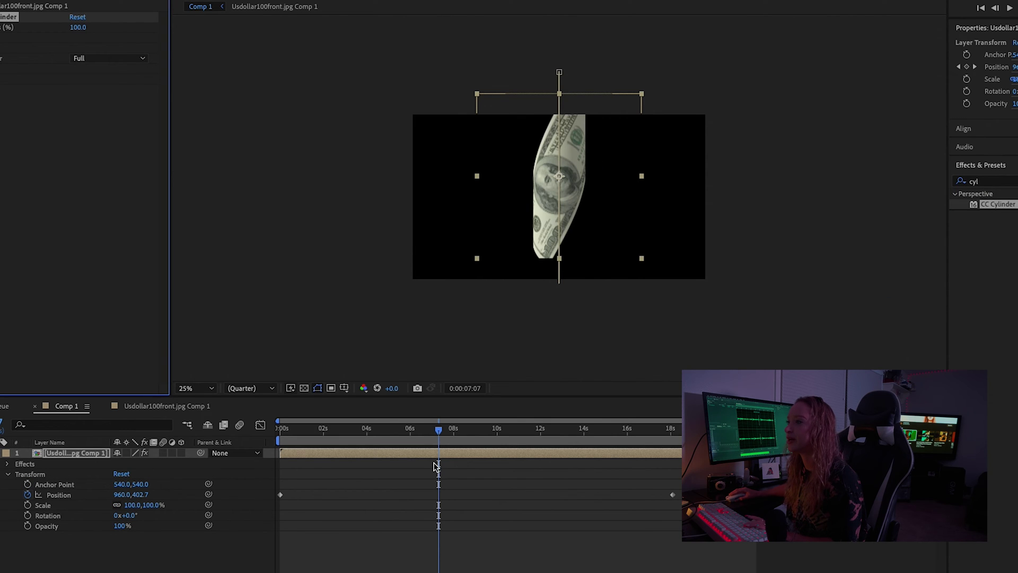
drag(438, 430, 322, 428)
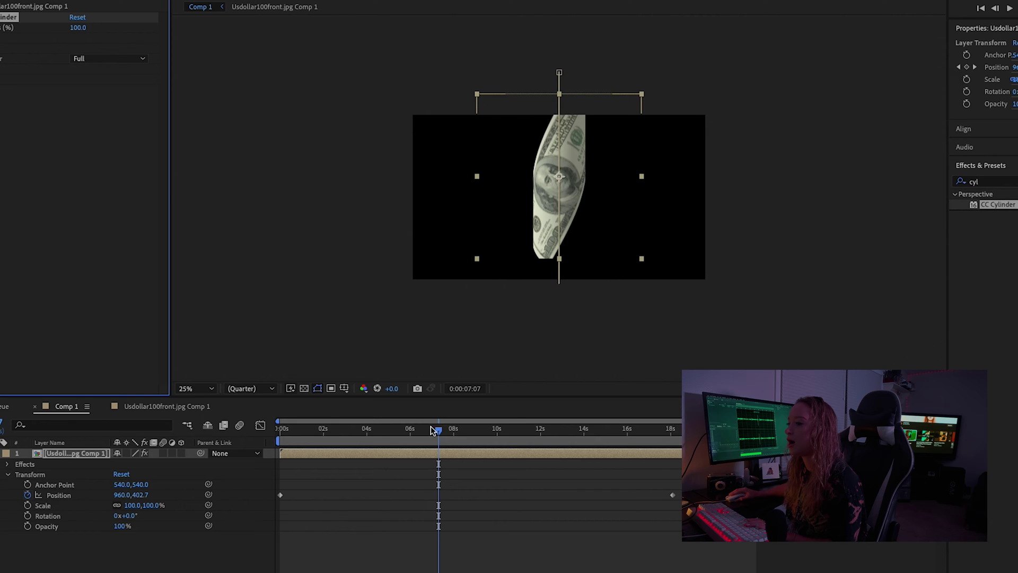
Scale the nested bill down to about 18% and return to Comp 1
drag(439, 429, 317, 434)
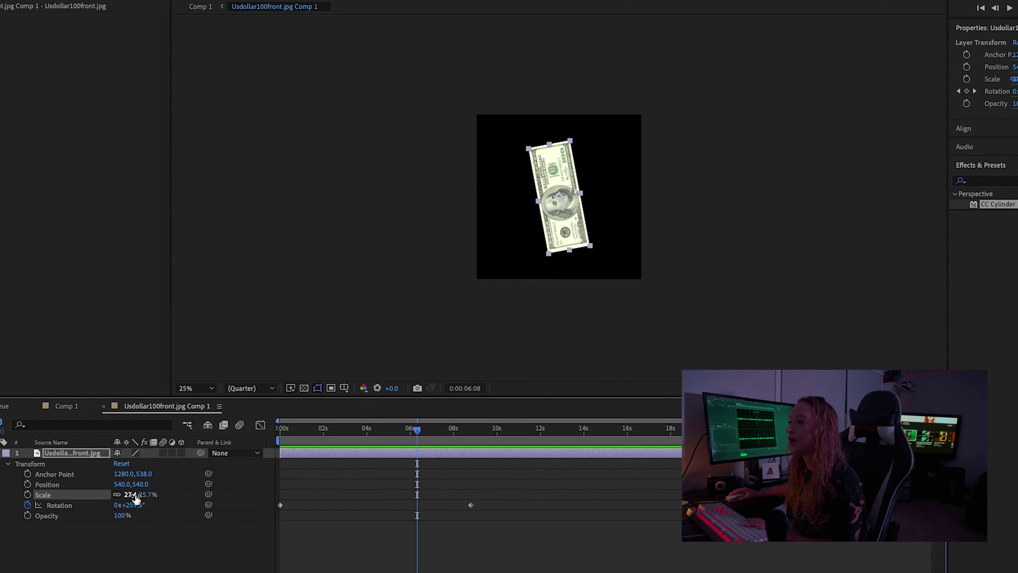
drag(135, 496, 127, 494)
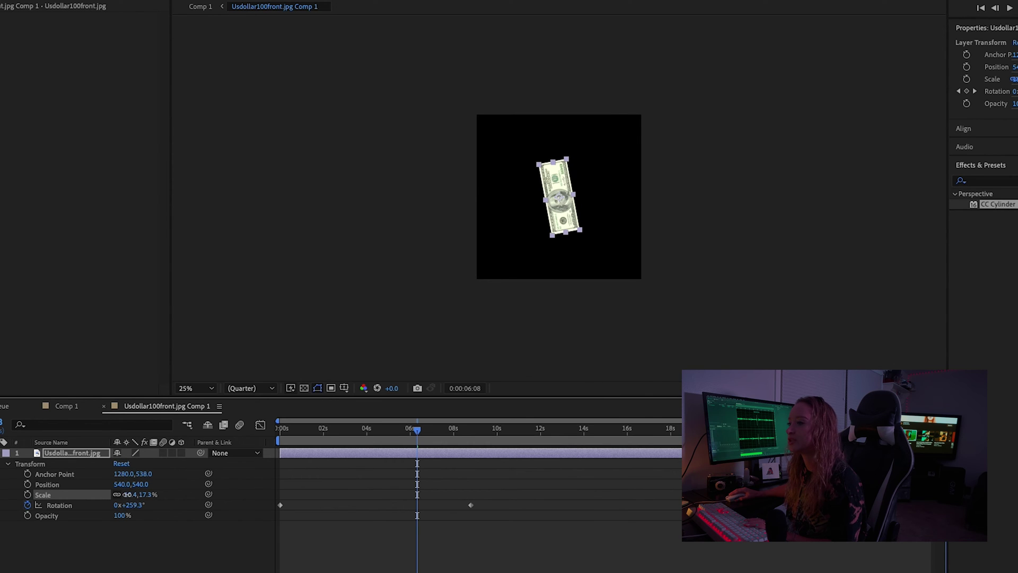
click(82, 409)
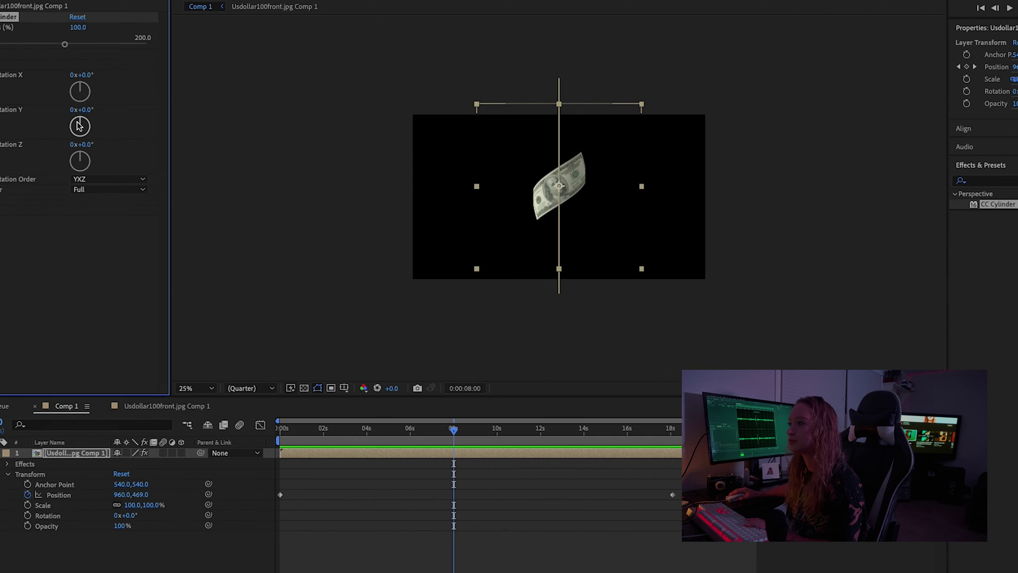
Set CC Cylinder Rotation Y to -77° and add Wave Warp (Sine, height 10, width 40)
drag(78, 125, 63, 121)
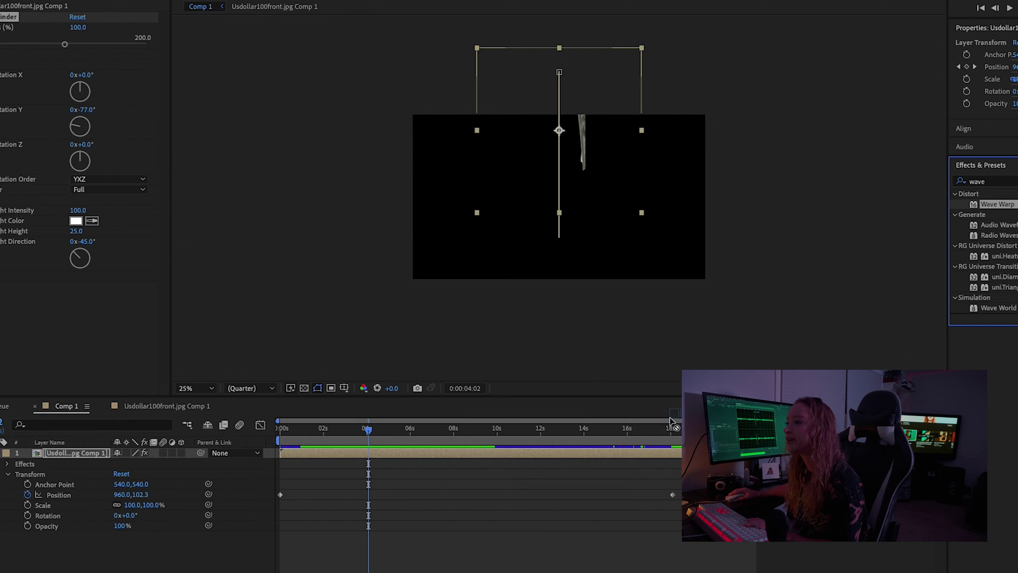
drag(673, 422, 615, 452)
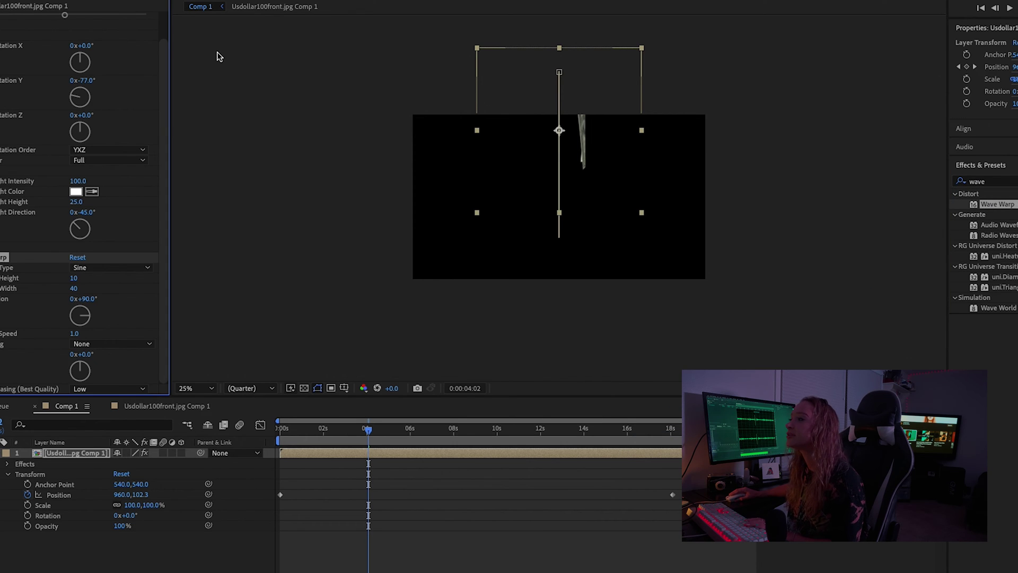
drag(368, 430, 435, 452)
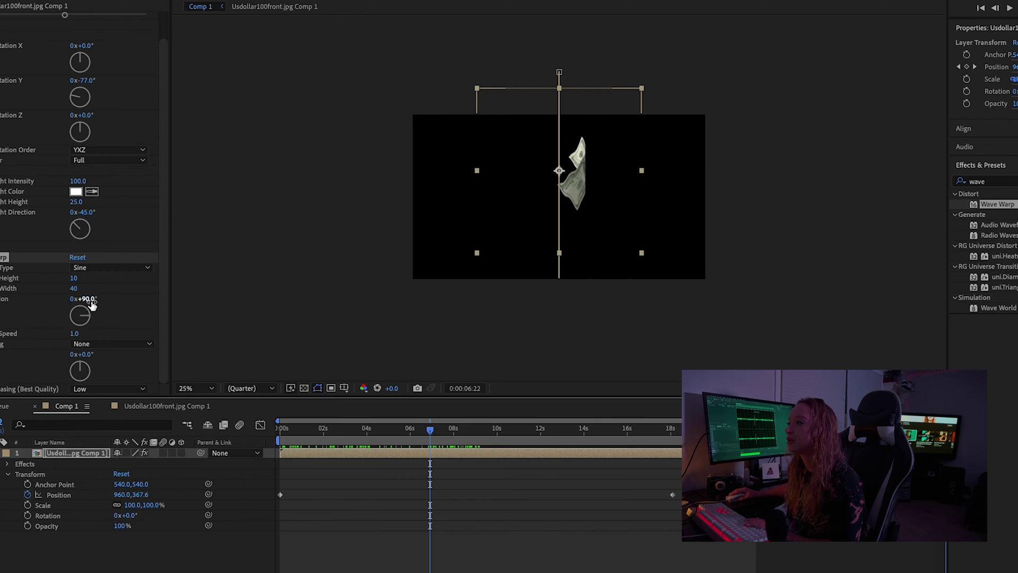
Adjust Wave Warp's Wave Width in Effect Controls to widen the bill's ripple slightly
click(73, 288)
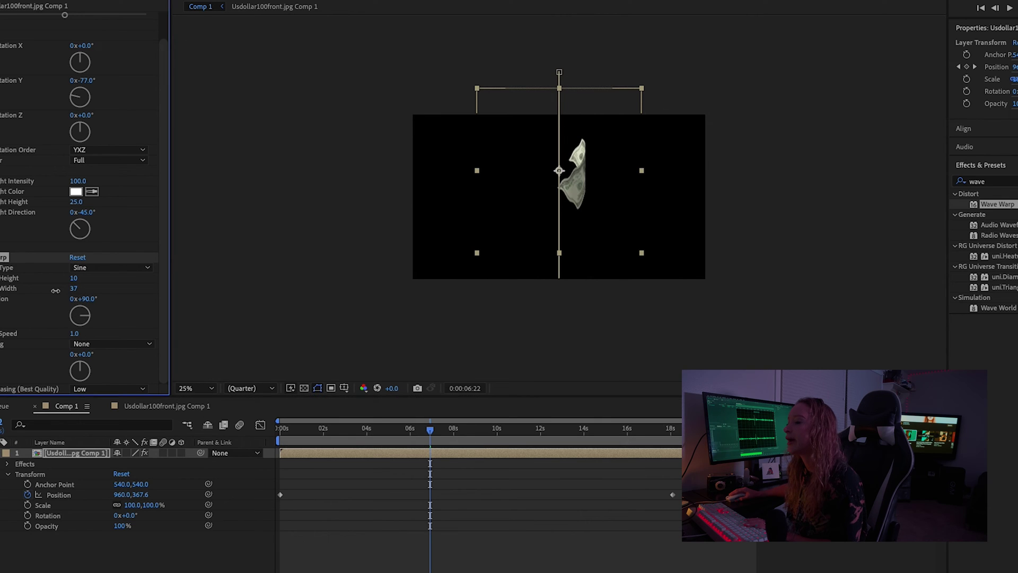
mouse_move(55, 290)
mouse_down()
mouse_move(80, 296)
mouse_move(71, 298)
mouse_up()
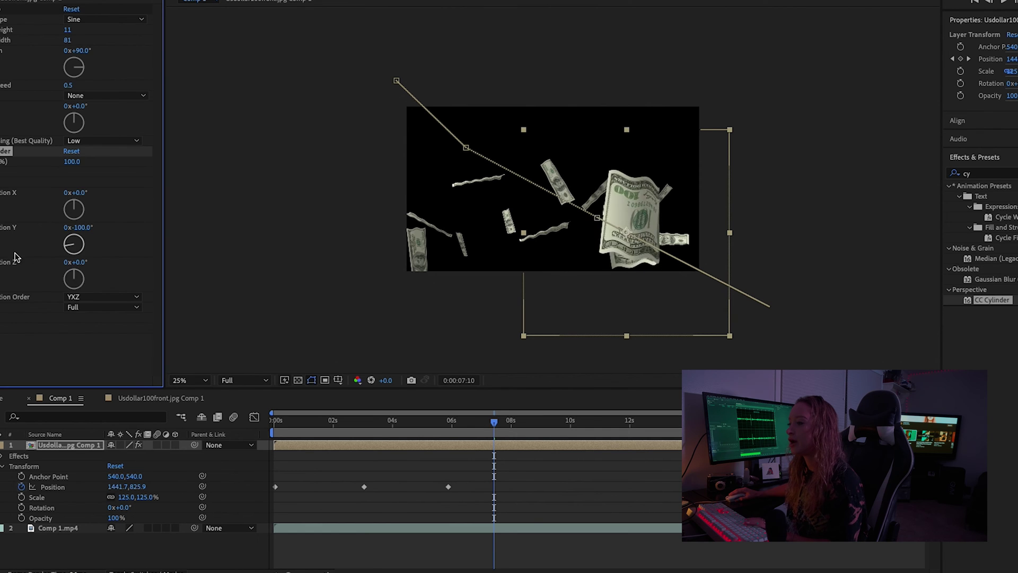
Tilt the large bill to CC Cylinder Rotation X -152° and preview it
drag(80, 207, 68, 217)
key(space)
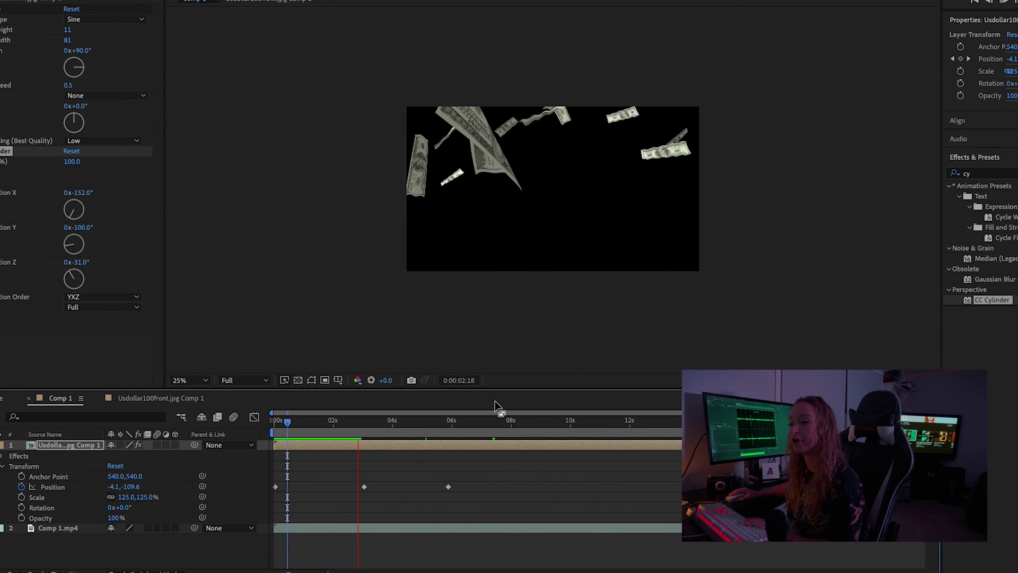
click(467, 419)
Move the last Position keyframe to about 9 s and start the bill above the frame at 167,-278
drag(557, 487, 568, 486)
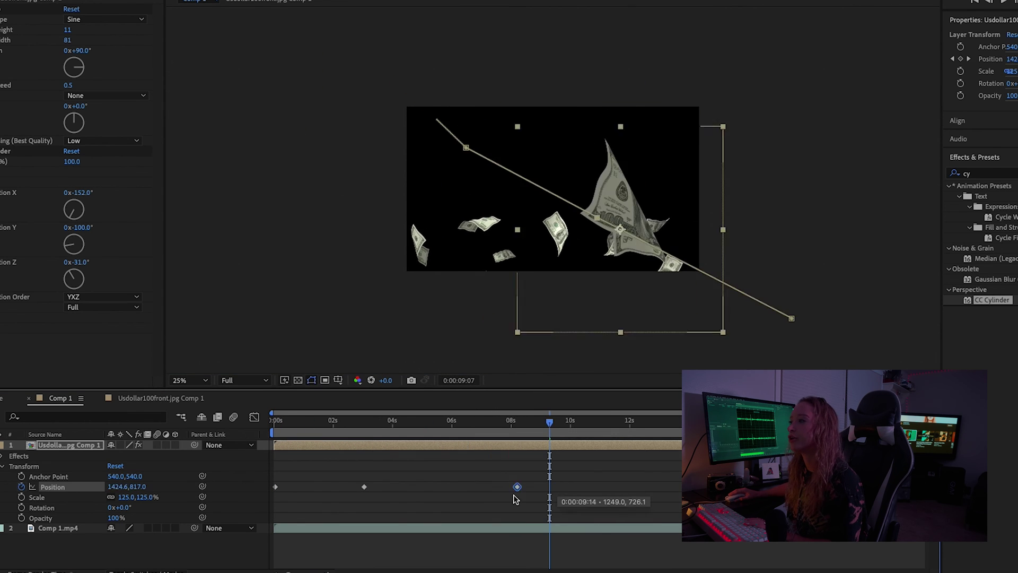
click(549, 419)
key(space)
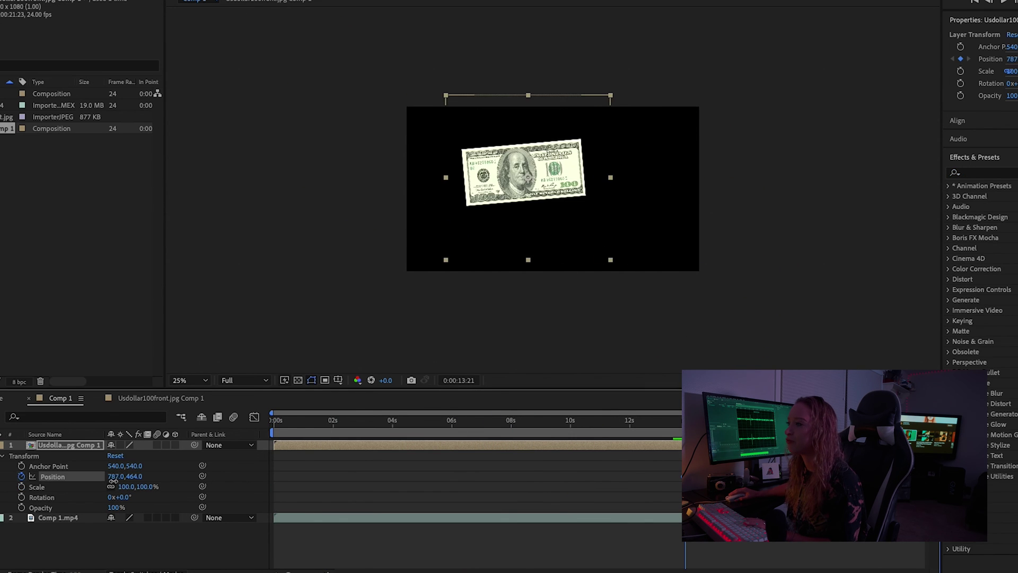
drag(113, 476, 192, 471)
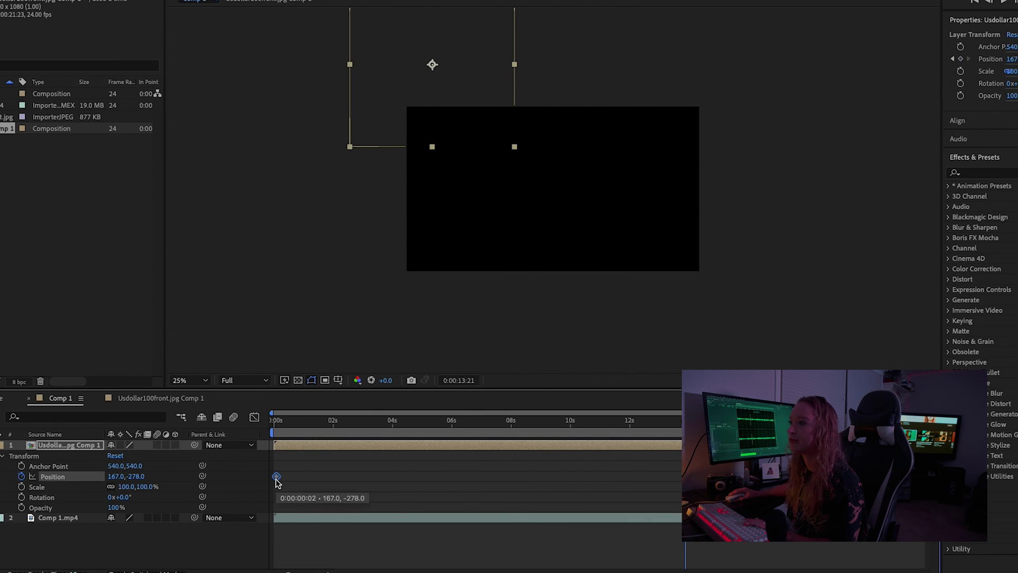
Send the large bill's end point off the bottom-right corner and preview the diagonal sweep
drag(433, 64, 792, 318)
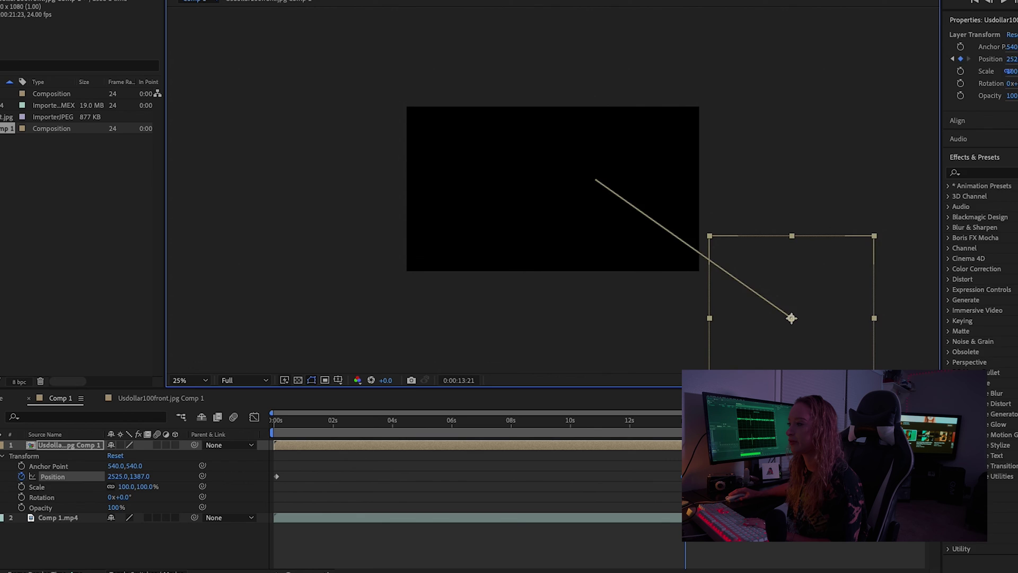
mouse_move(295, 424)
mouse_down()
mouse_move(275, 425)
mouse_move(302, 429)
mouse_up()
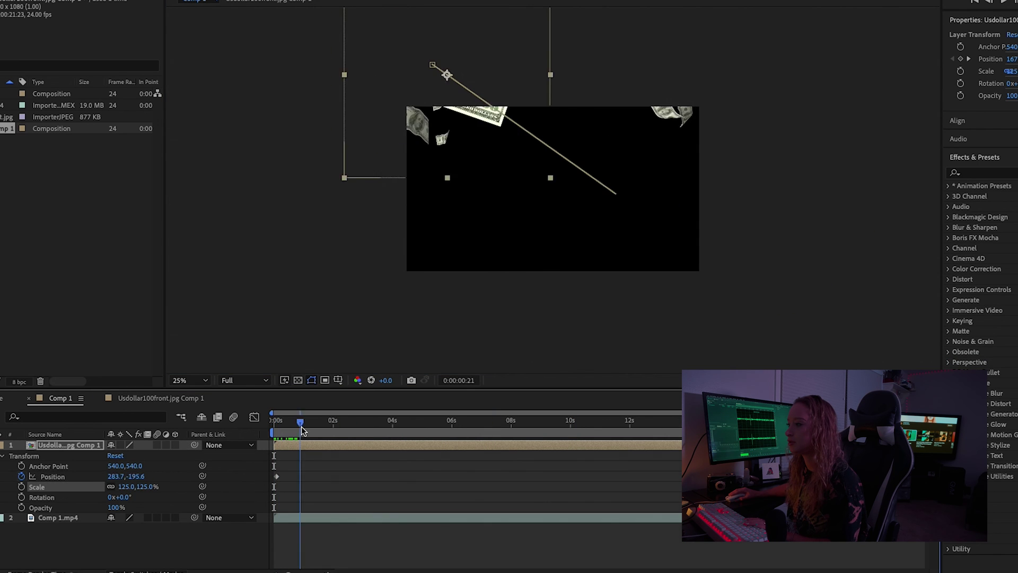
key(space)
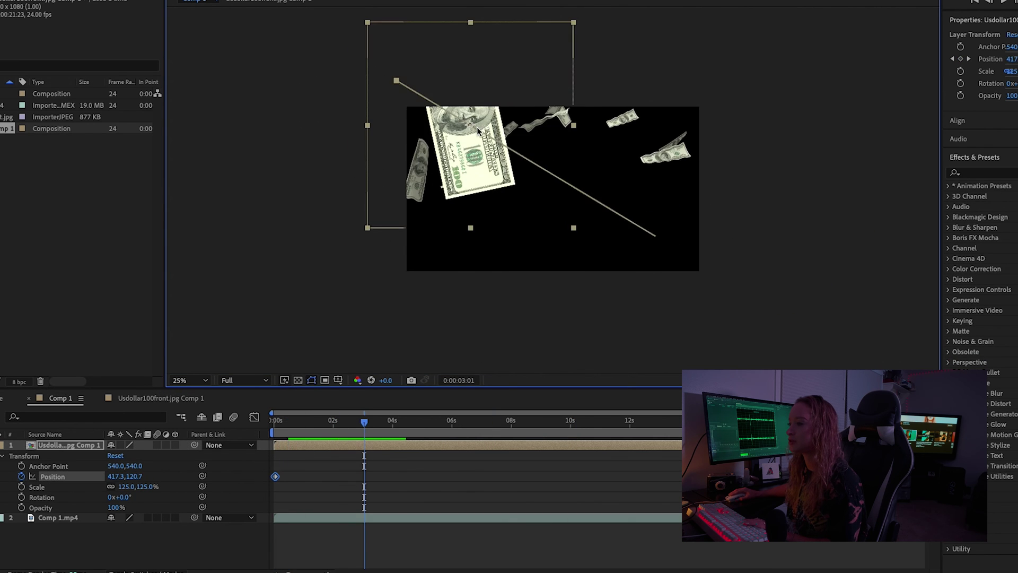
key(space)
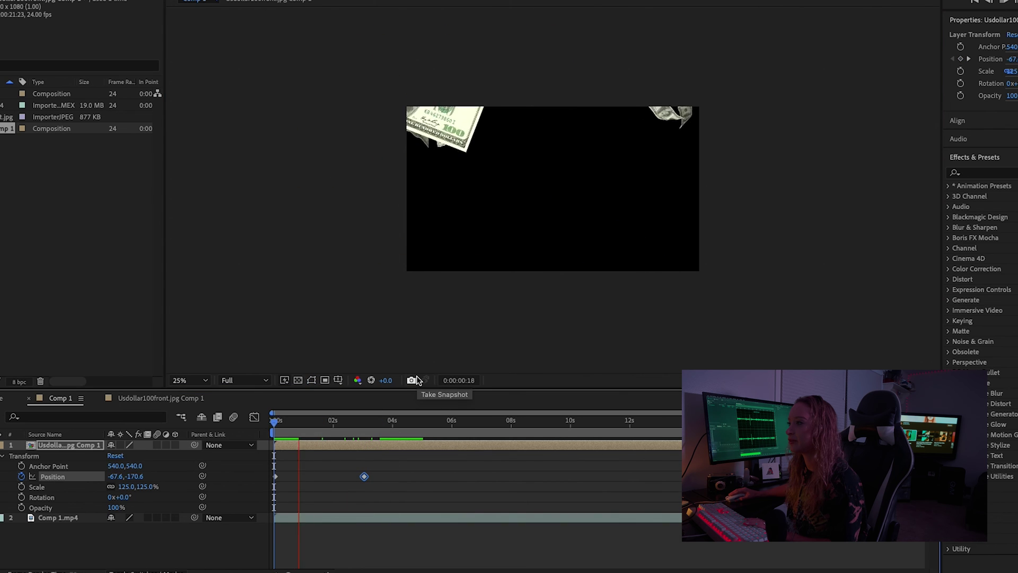